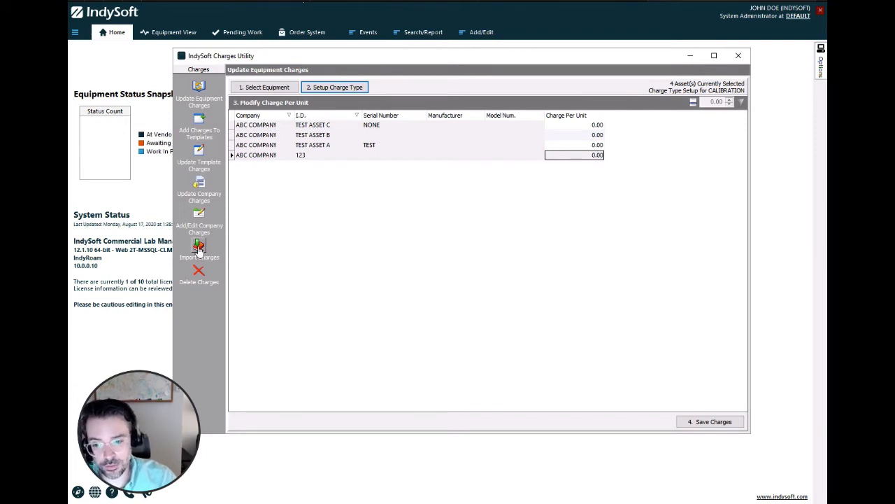
click(198, 249)
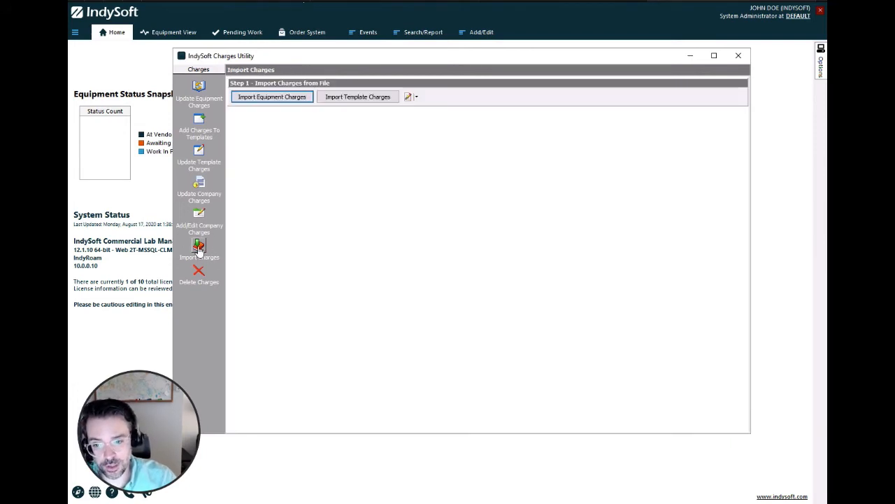
click(199, 191)
click(198, 223)
click(198, 188)
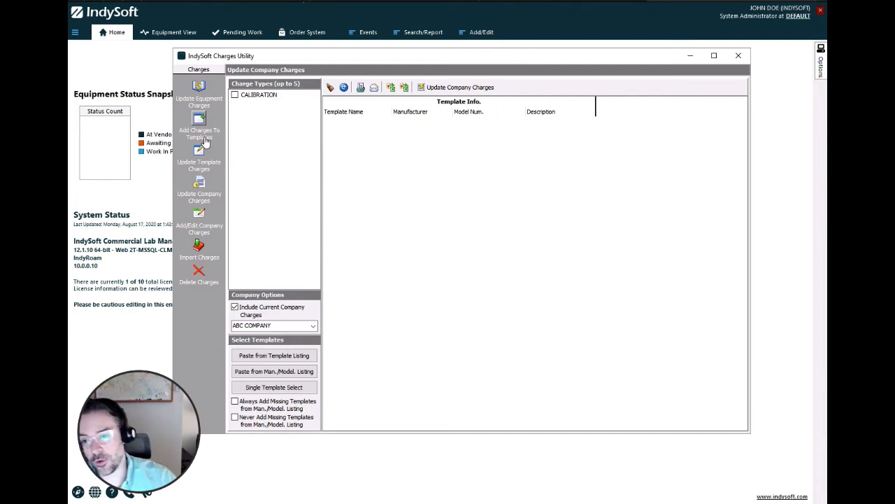
Open the equipment finder for updating equipment charges and list the equipment of ABC COMPANY with the simple selection method
click(201, 89)
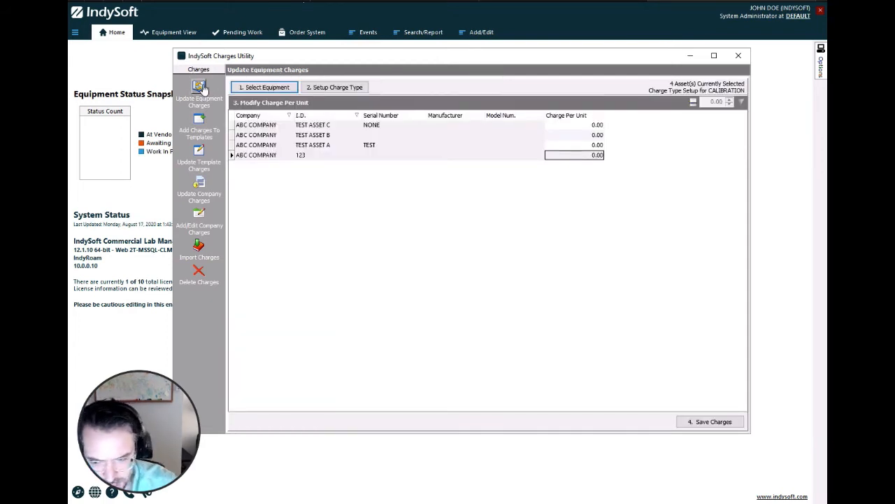
click(277, 88)
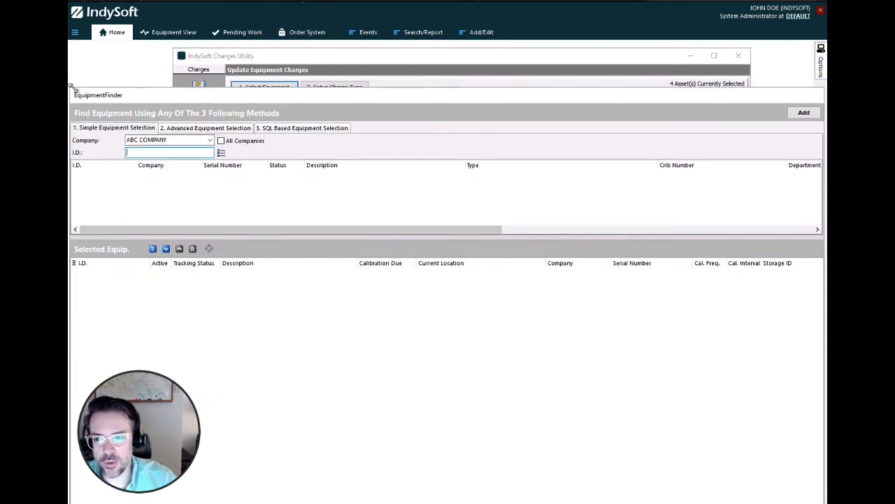
drag(75, 89, 147, 149)
drag(372, 163, 334, 57)
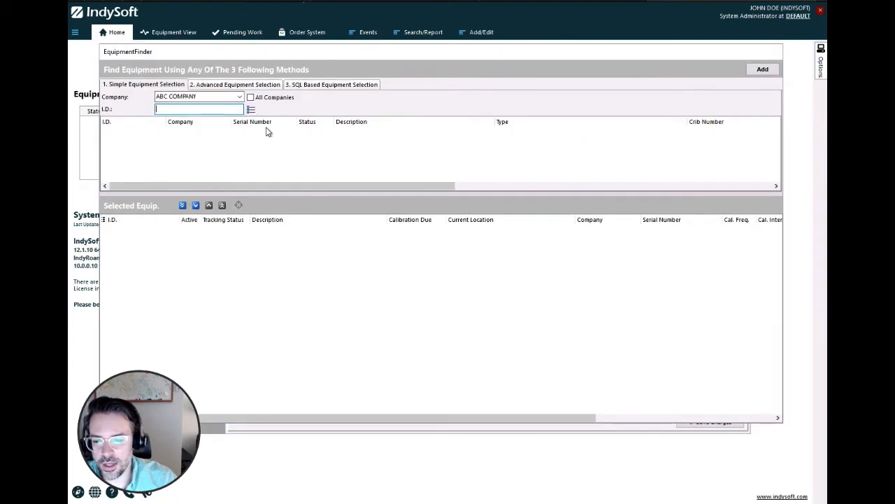
click(236, 85)
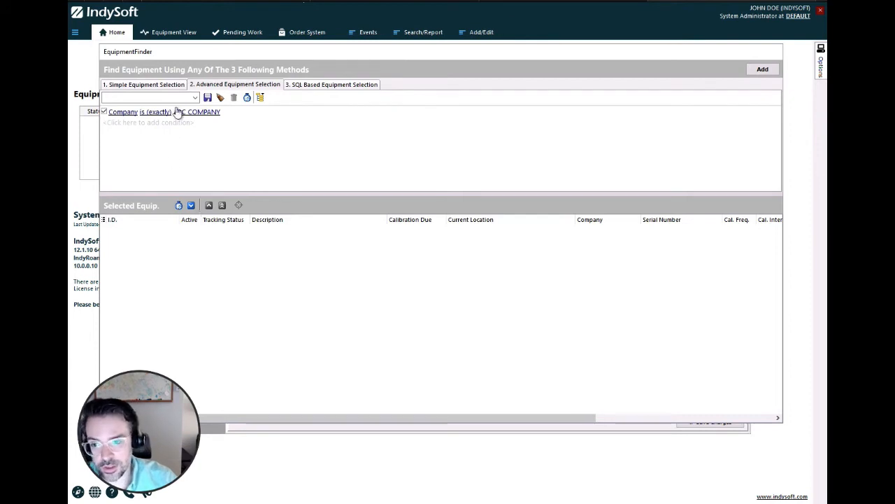
click(166, 85)
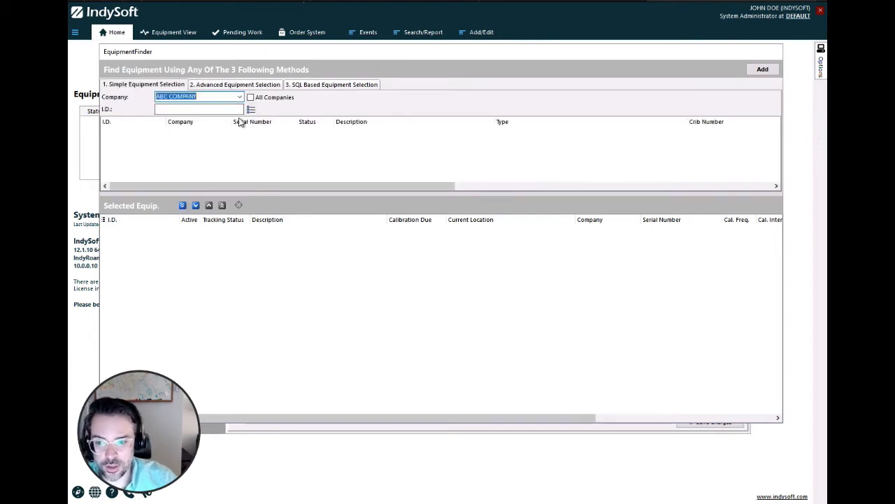
click(414, 282)
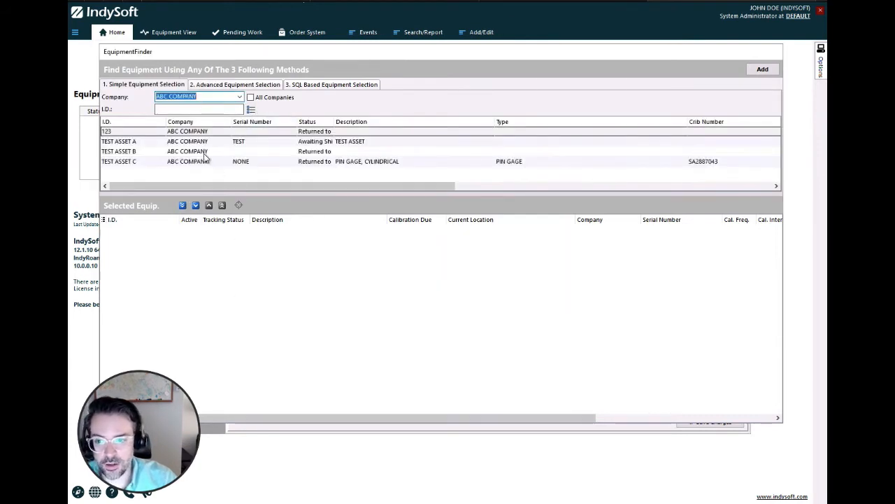
Select TEST ASSET B and TEST ASSET A from the found equipment and add them to the charge update
click(181, 152)
click(178, 133)
click(178, 161)
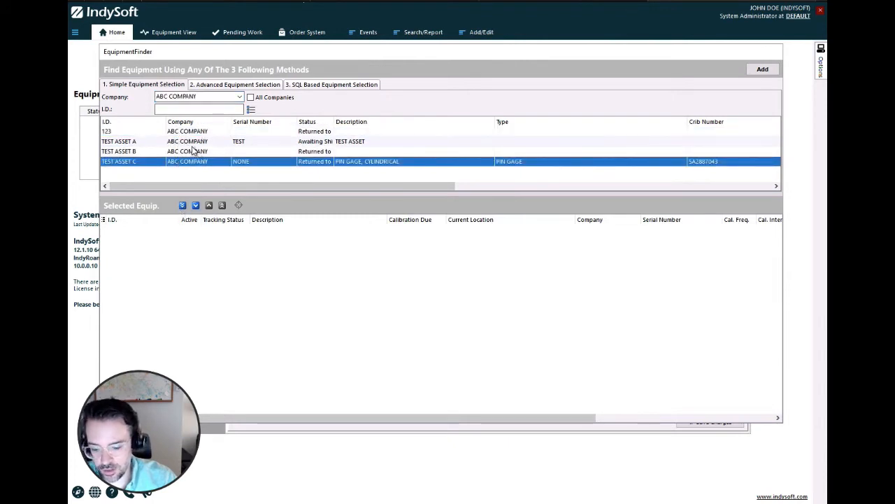
click(174, 131)
click(173, 141)
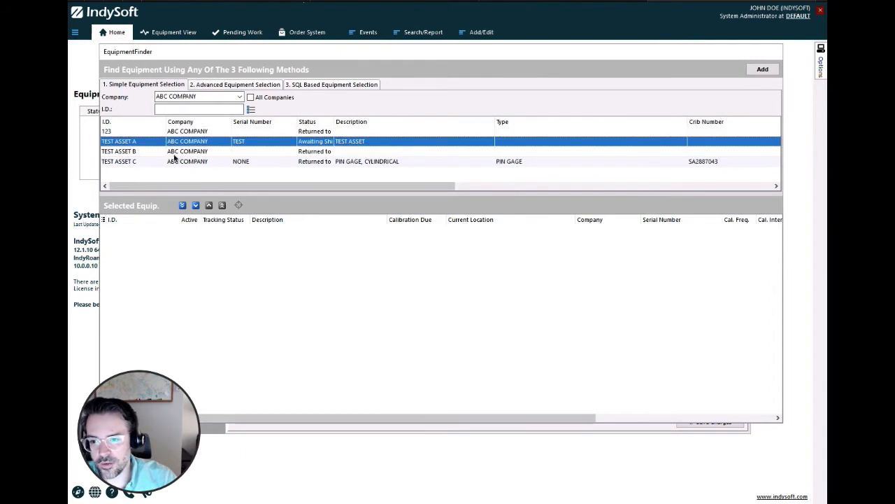
click(175, 151)
click(196, 205)
click(191, 142)
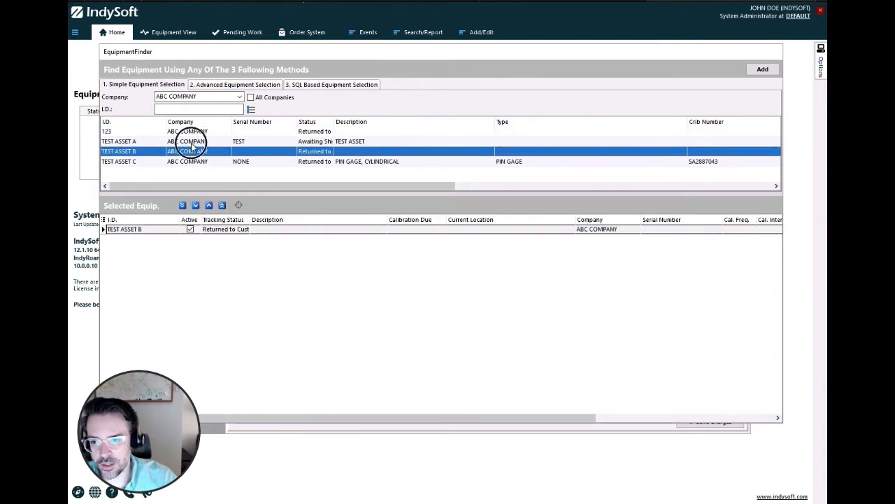
click(195, 206)
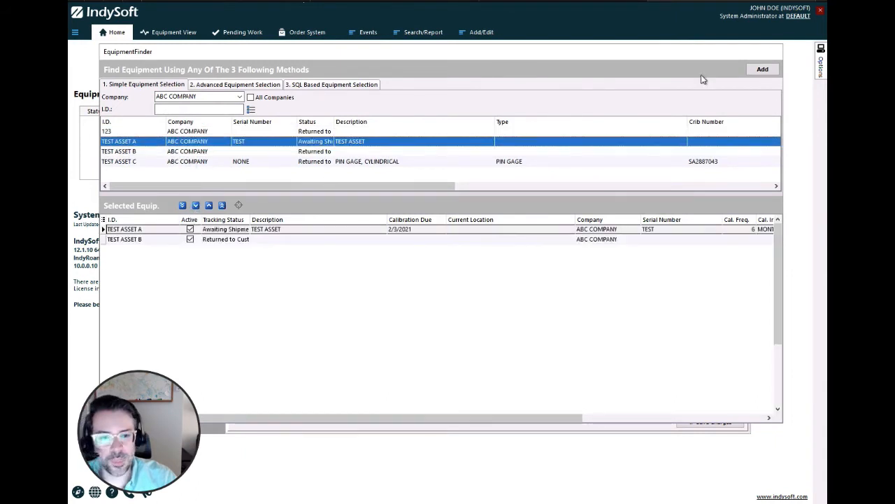
click(762, 70)
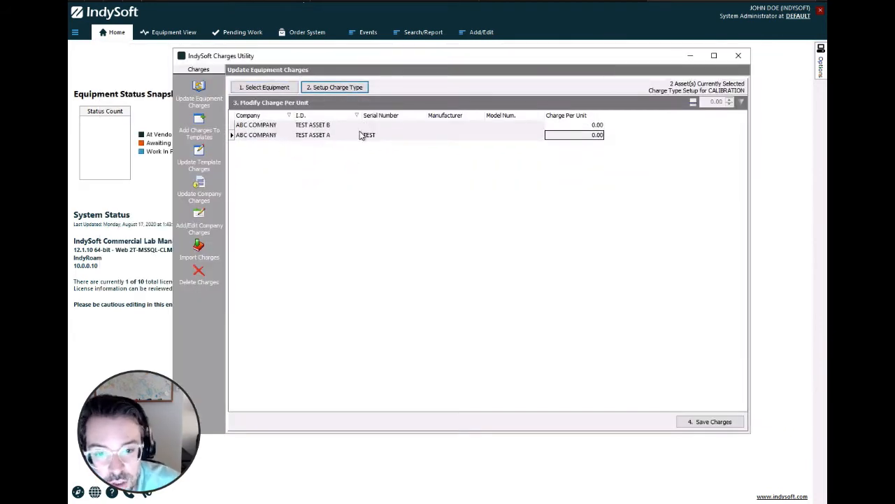
Save CALIBRATION charges per unit of 5.00 for TEST ASSET B and 10.00 for TEST ASSET A
click(327, 91)
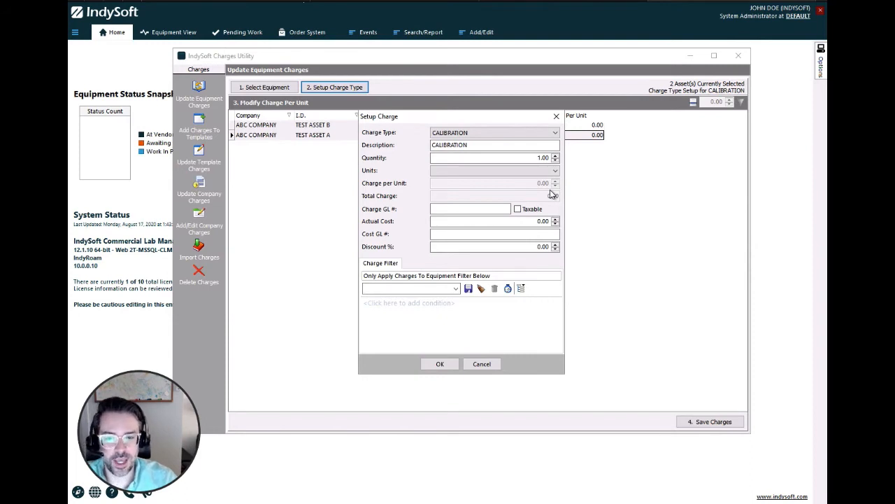
click(442, 365)
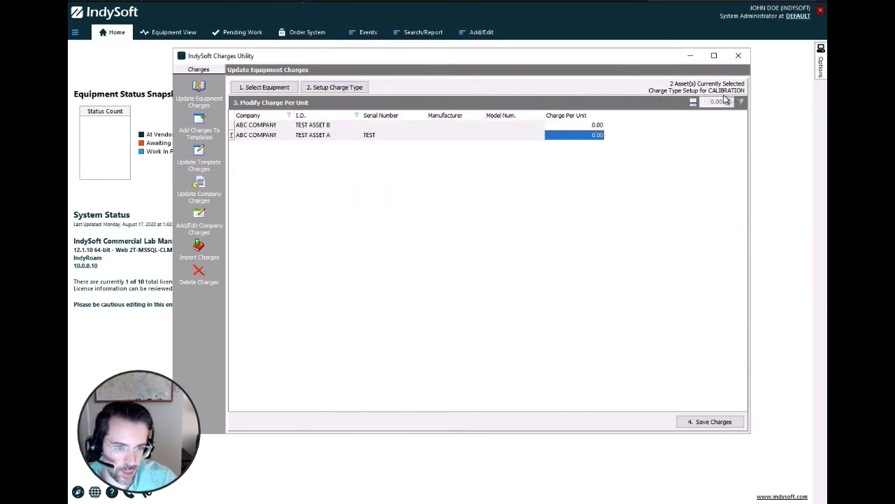
click(592, 125)
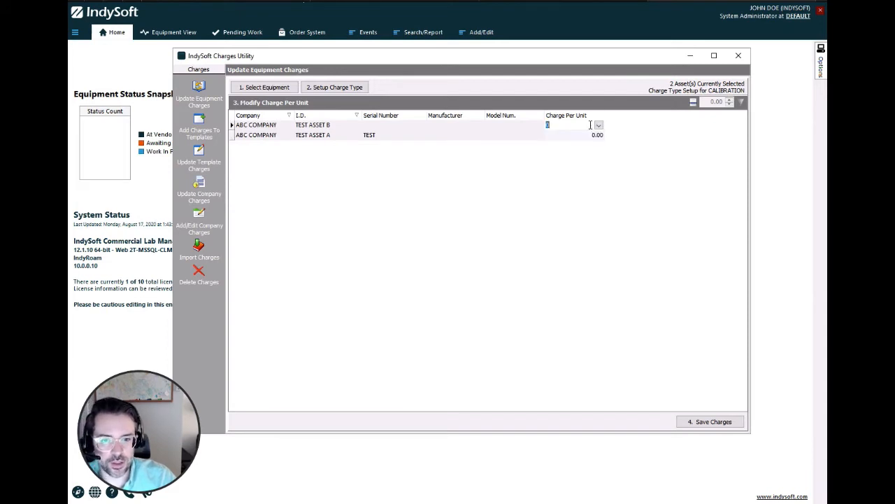
text(5.00)
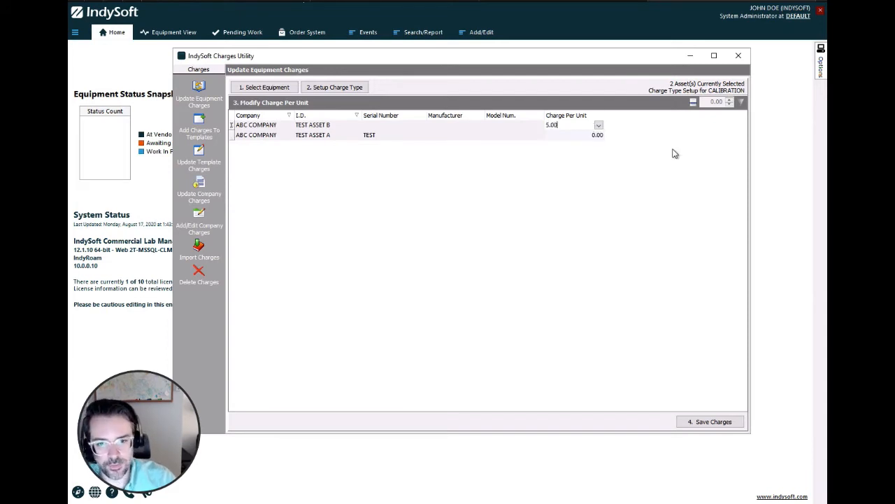
key(Return)
click(589, 135)
text(10.00)
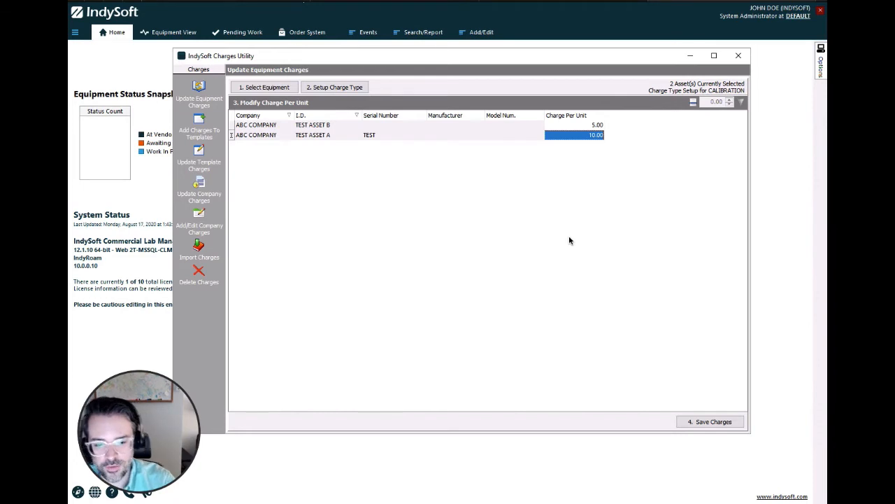
click(698, 423)
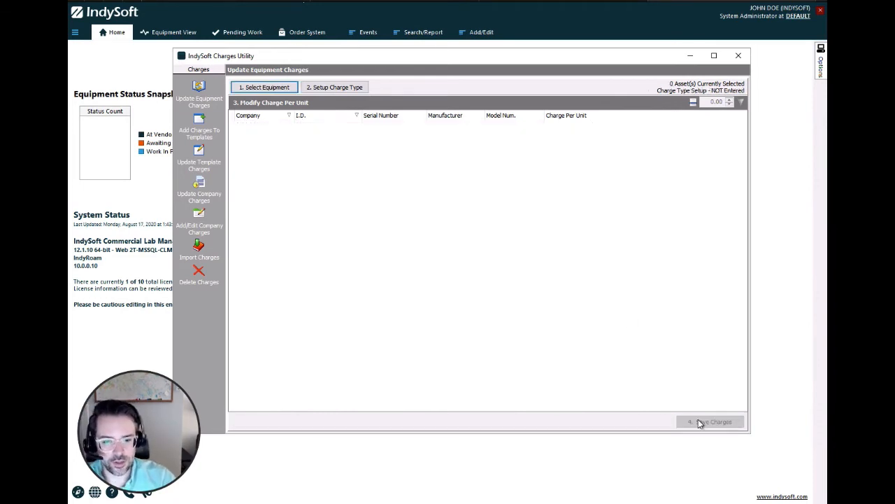
Check the charges recorded for TEST ASSET A in the equipment view, and return to the charges utility
click(167, 35)
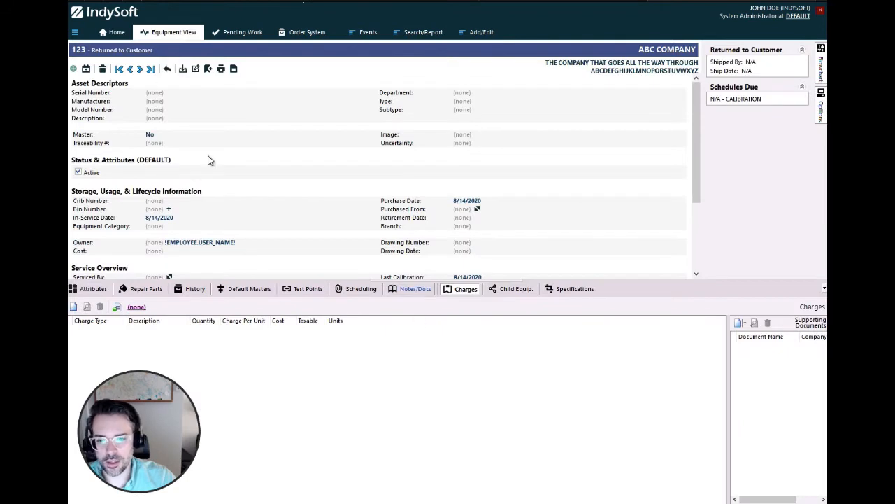
click(140, 69)
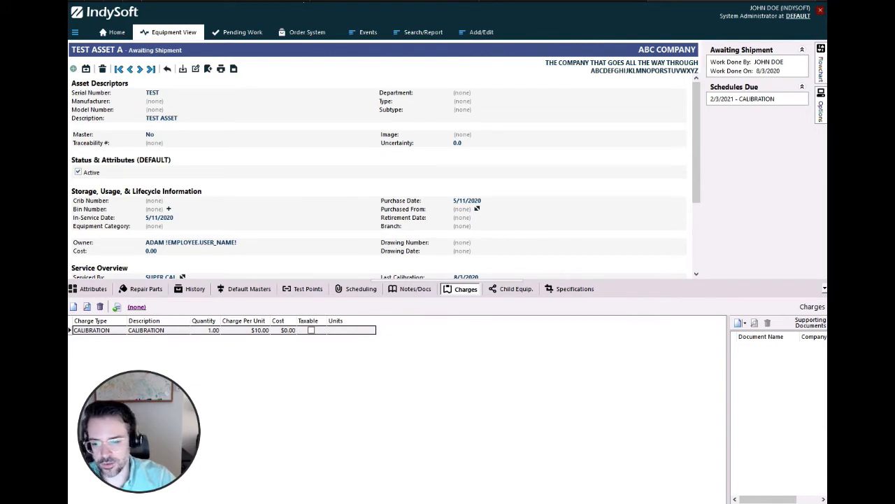
key(alt+Tab)
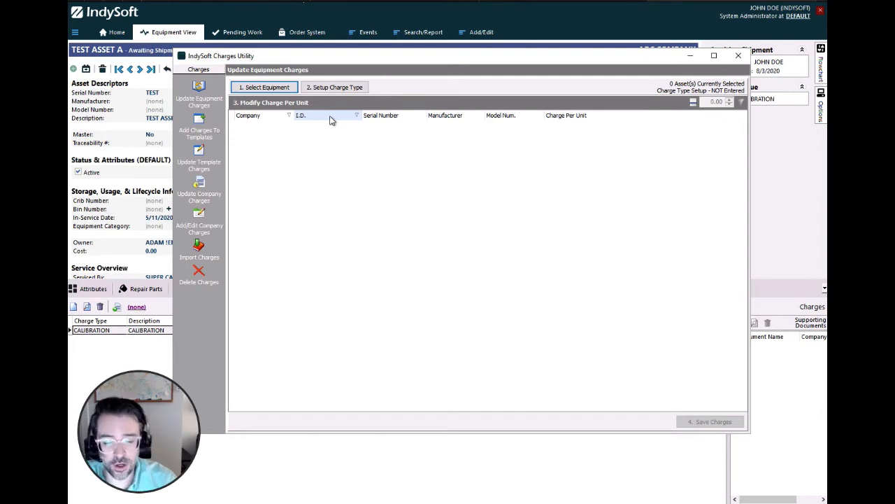
click(284, 89)
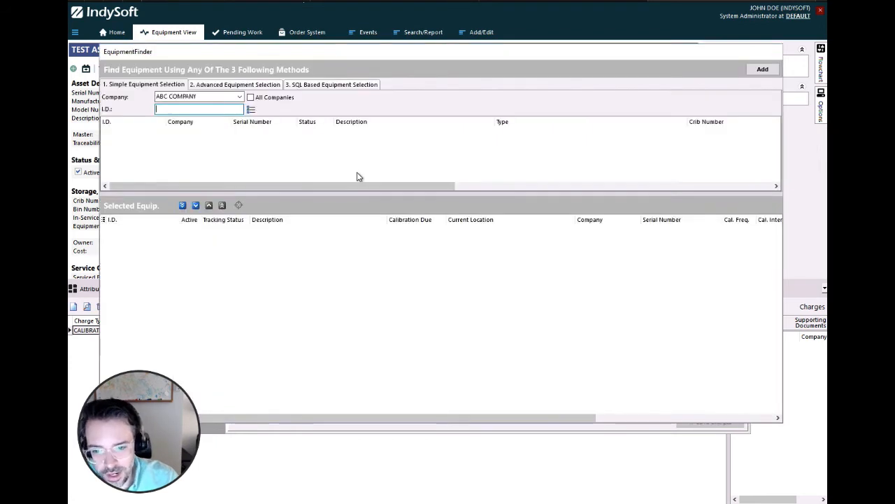
click(764, 70)
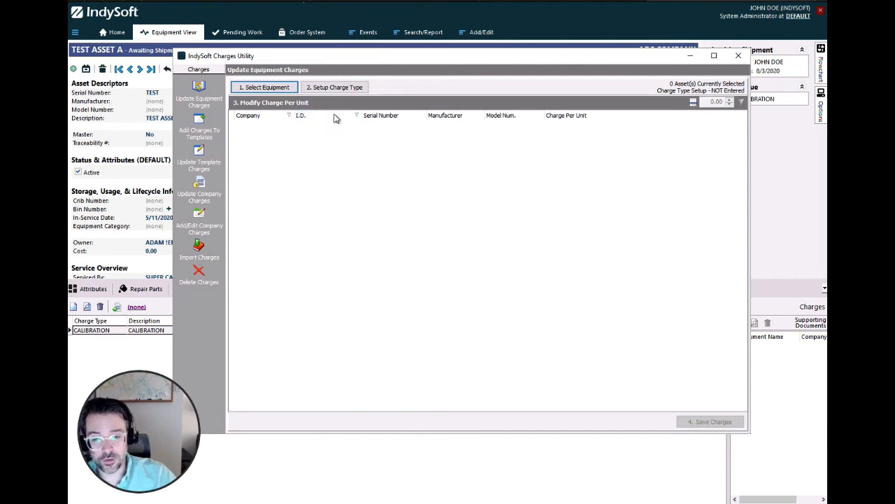
click(353, 89)
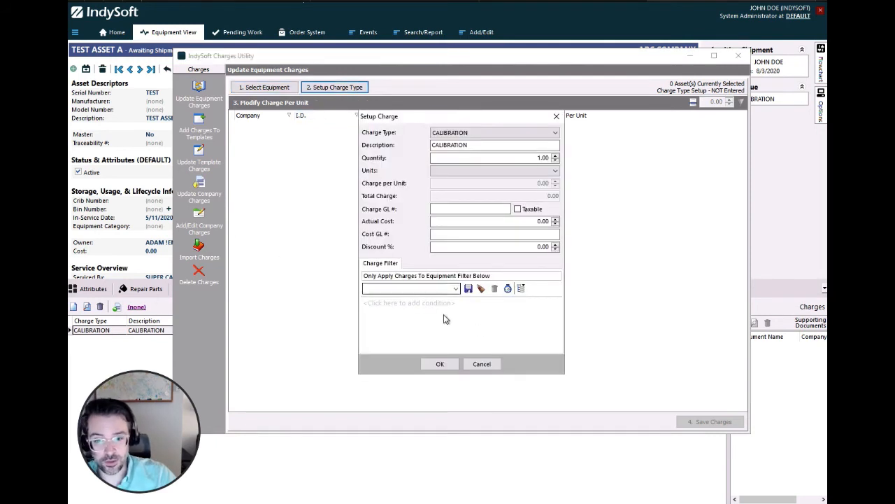
click(481, 364)
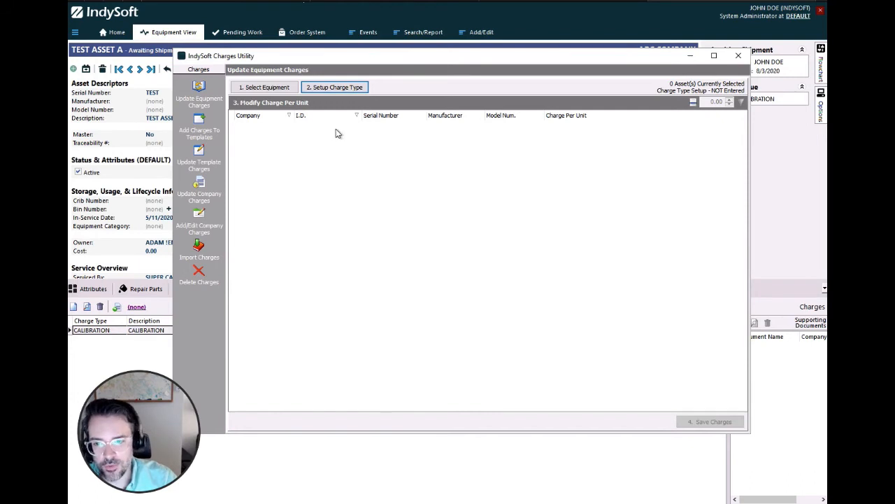
Filter the templates available for adding charges to the type CALIPER and select the BROWN & SHARPE 599-571-4 digital caliper
click(194, 132)
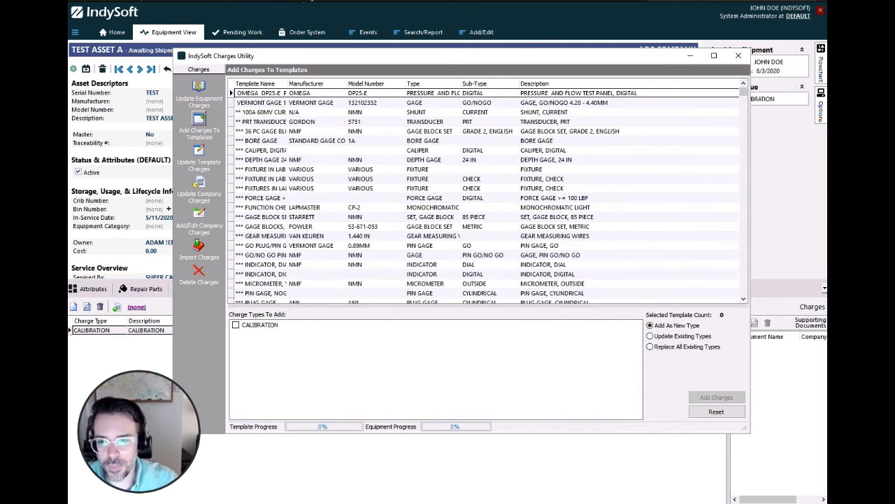
click(391, 84)
click(401, 84)
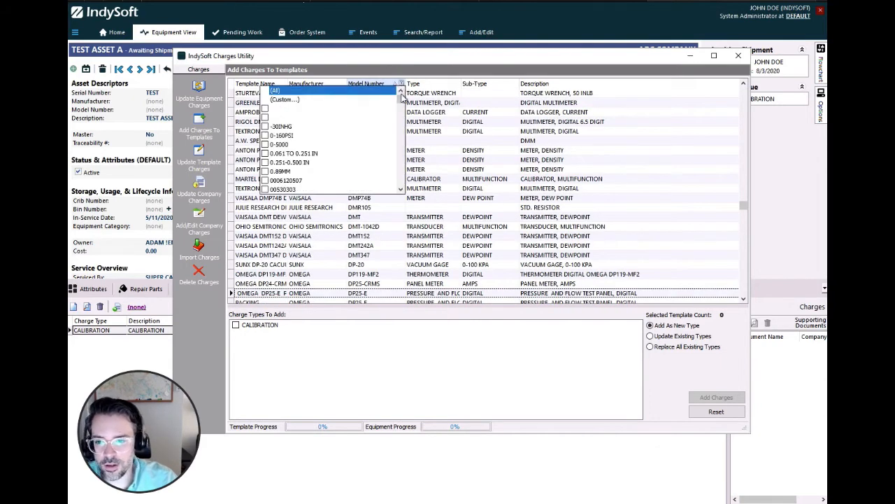
scroll(399, 97, down, 3)
click(446, 87)
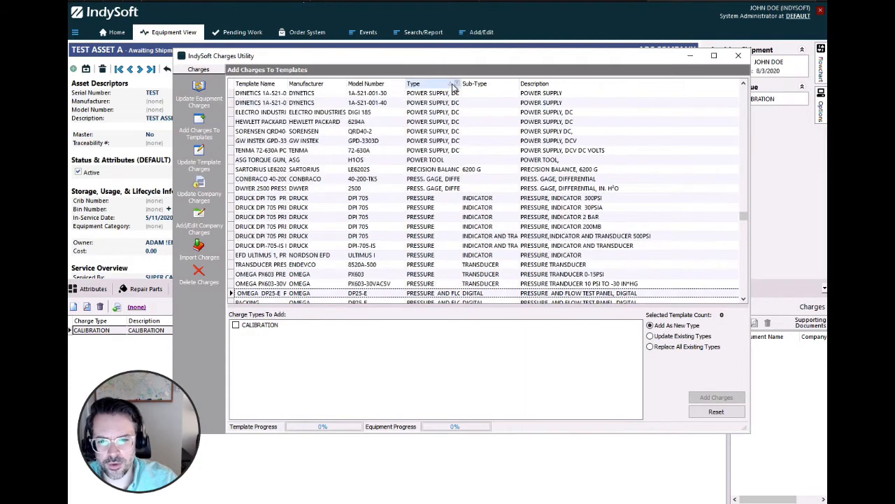
click(457, 84)
scroll(454, 104, down, 12)
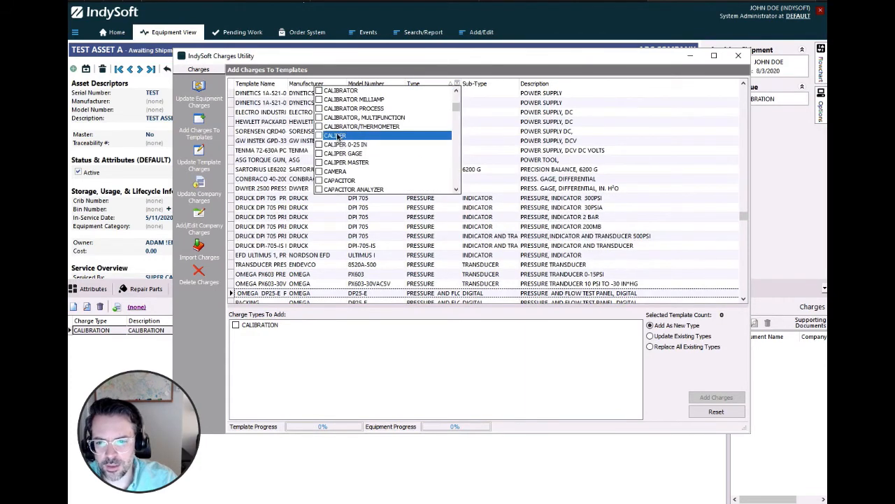
click(337, 135)
click(678, 133)
click(678, 133)
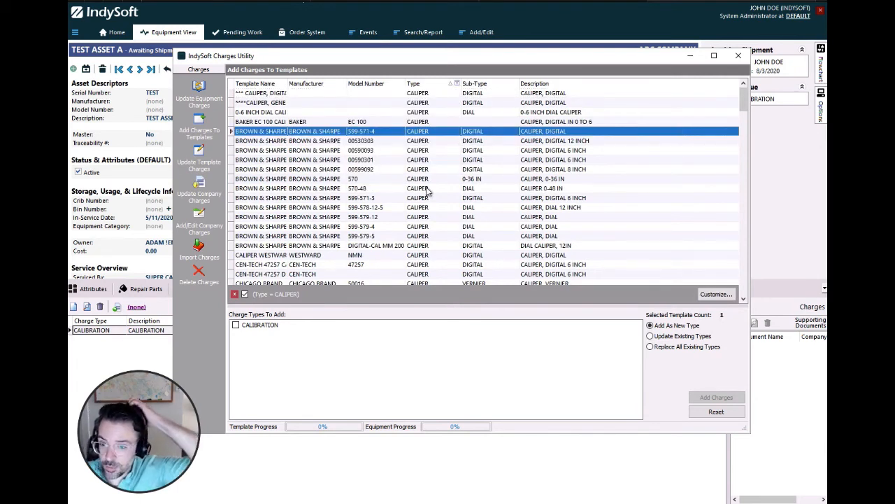
click(717, 295)
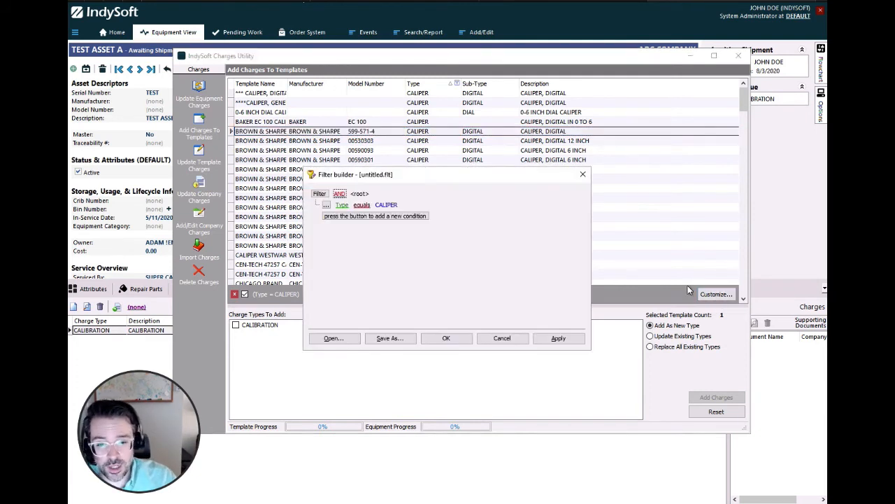
click(342, 217)
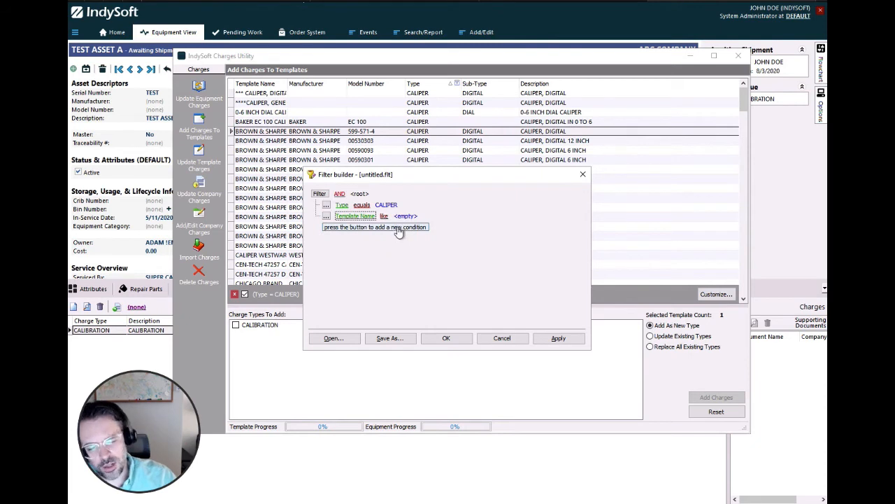
click(366, 216)
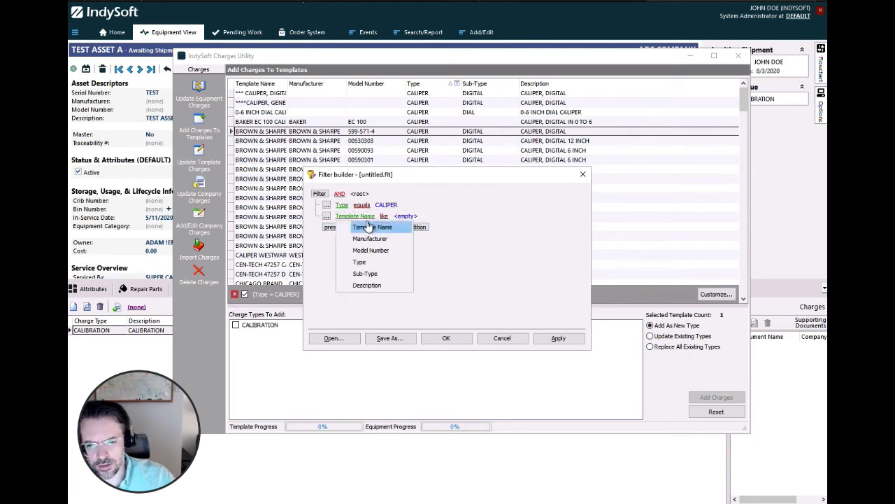
click(450, 228)
click(408, 219)
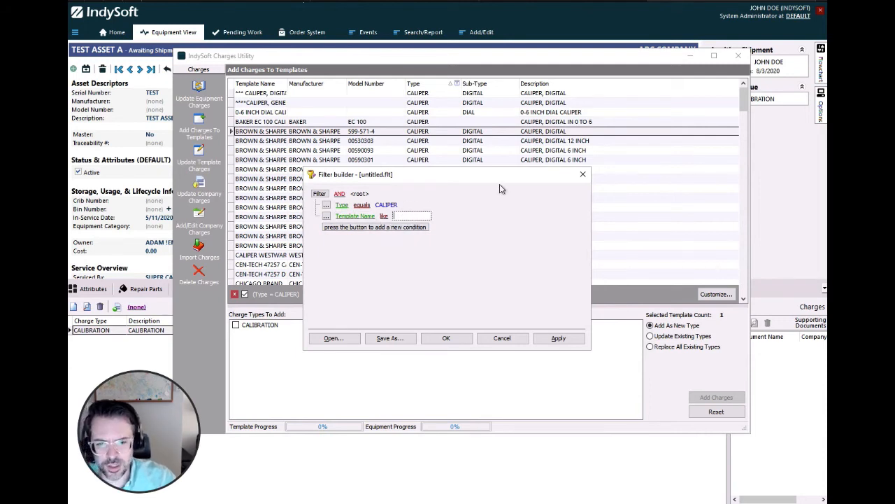
click(584, 178)
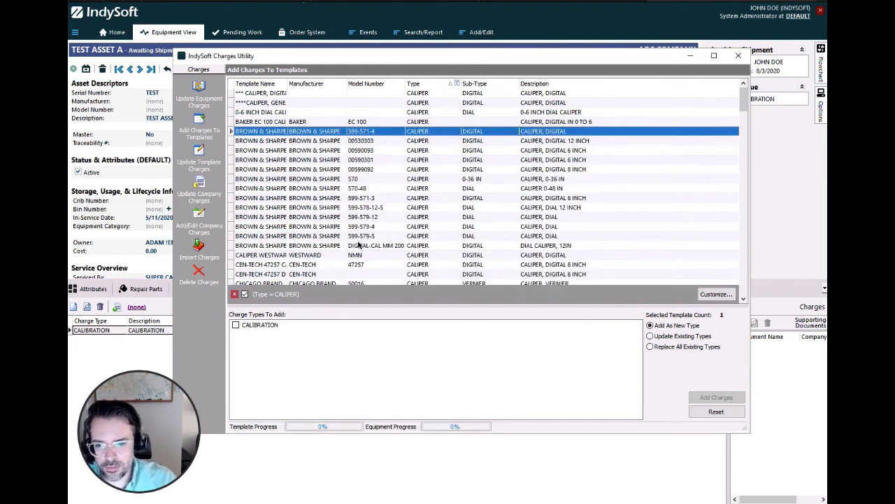
Select all the BROWN & SHARPE caliper templates from 599-571-4 through DIGITAL-CAL MM 200 and include the CALIBRATION charge type
shift+click(360, 237)
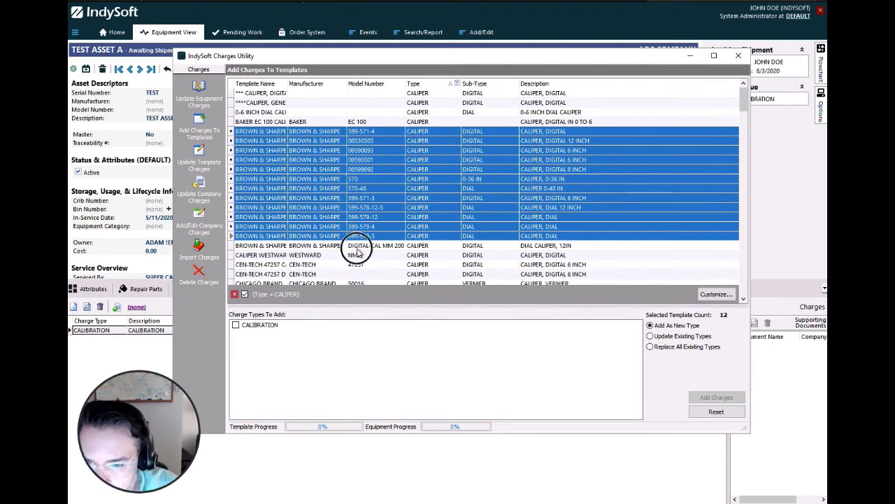
click(357, 246)
shift+click(342, 132)
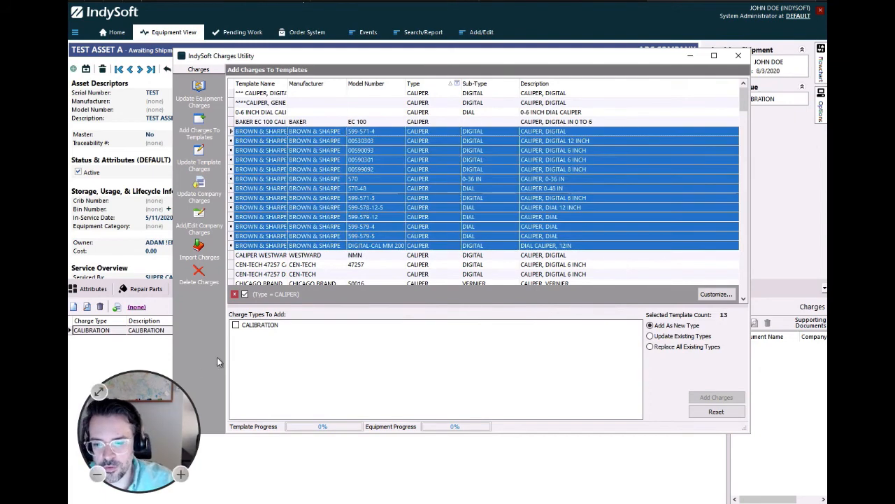
click(237, 326)
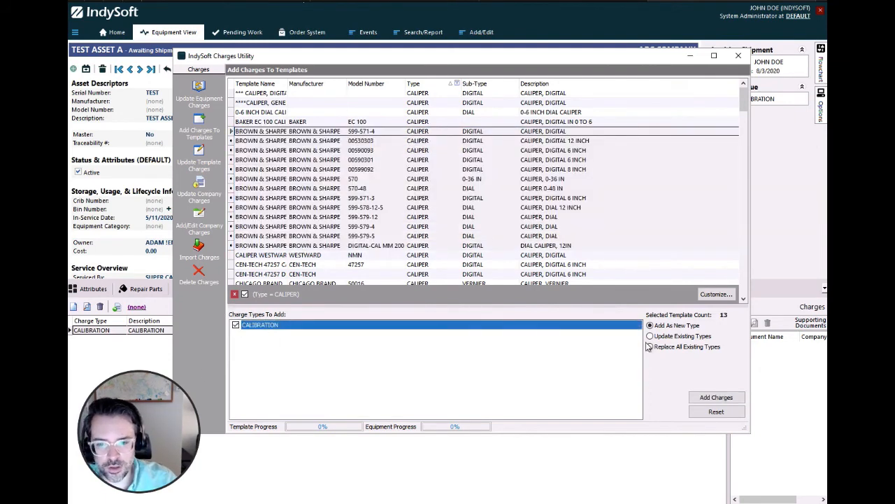
Add a CALIBRATION charge of 50.00 per unit to the selected templates as a new type, acknowledging every confirmation
click(733, 398)
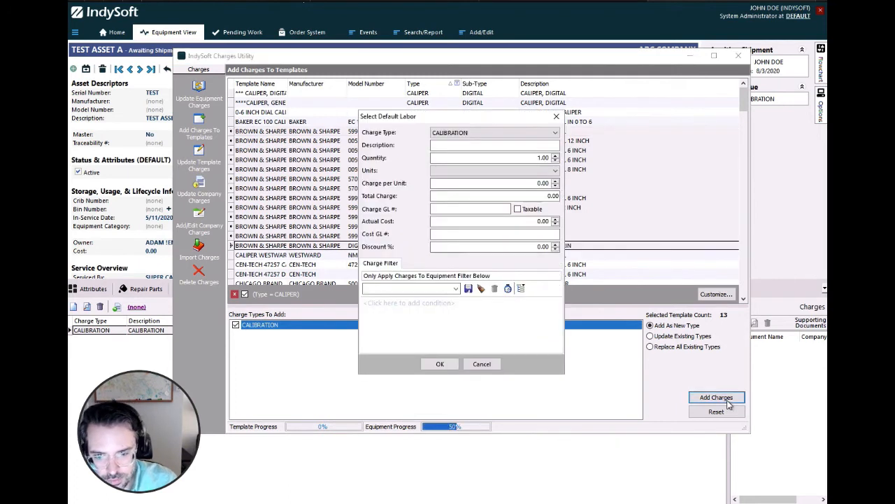
click(540, 184)
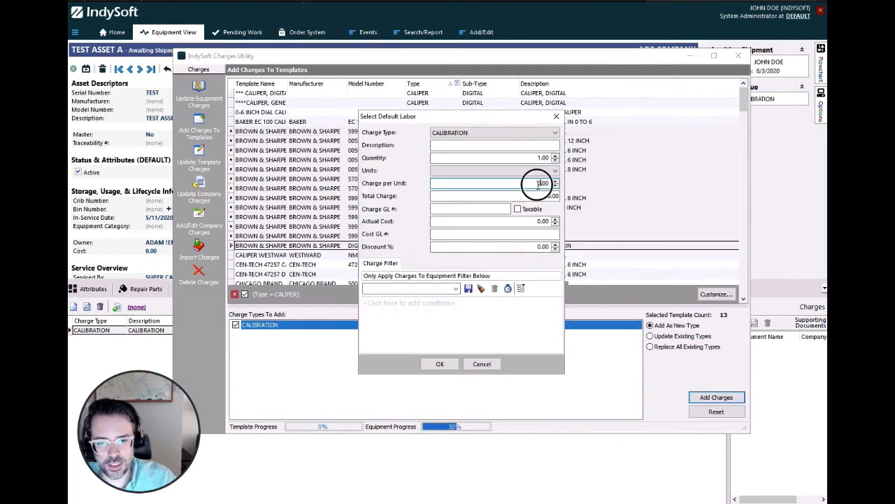
text(50)
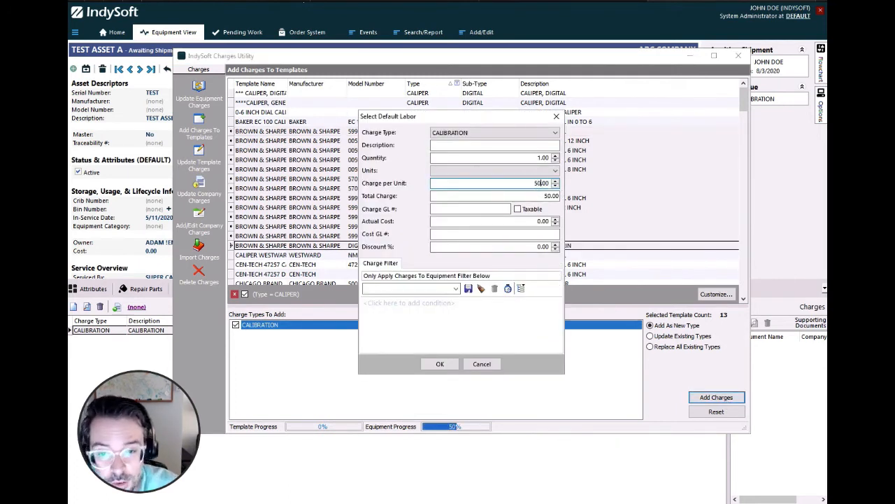
click(450, 364)
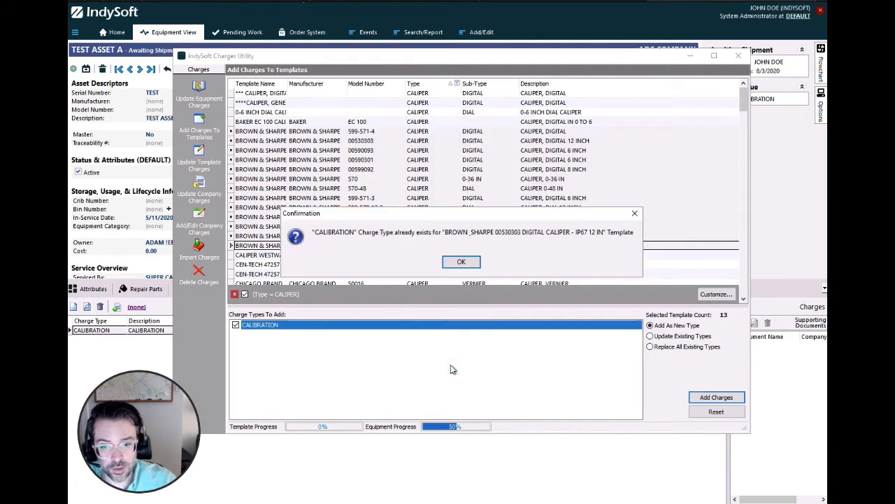
click(475, 268)
click(473, 267)
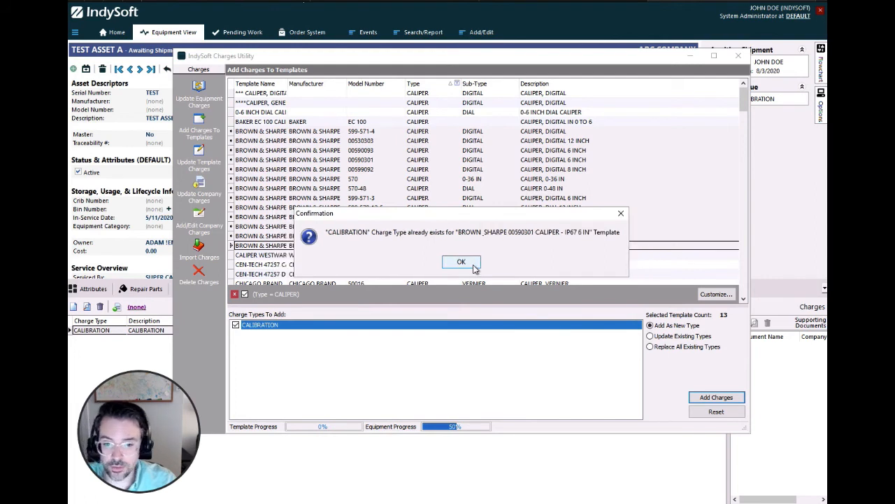
click(474, 268)
click(474, 268)
click(474, 267)
click(461, 262)
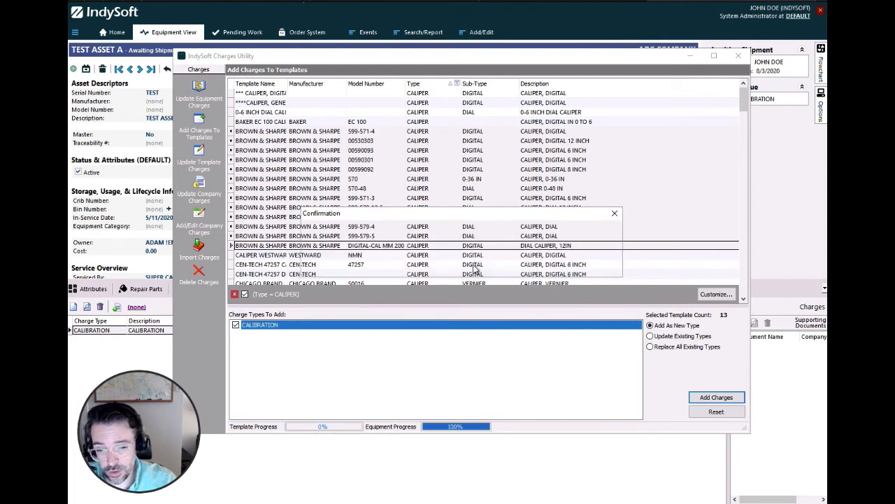
click(461, 262)
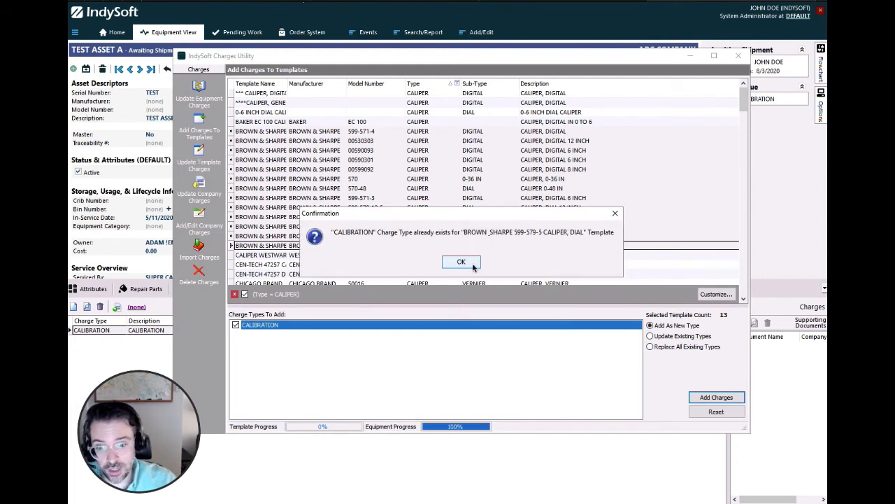
click(474, 266)
Select only the BROWN & SHARPE 00590301 caliper template and set the charge mode to Update Existing Types
click(441, 161)
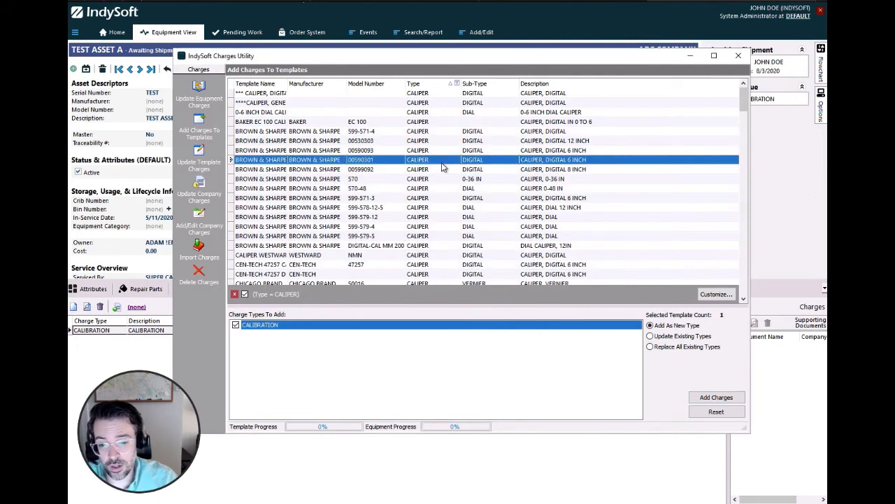
click(677, 337)
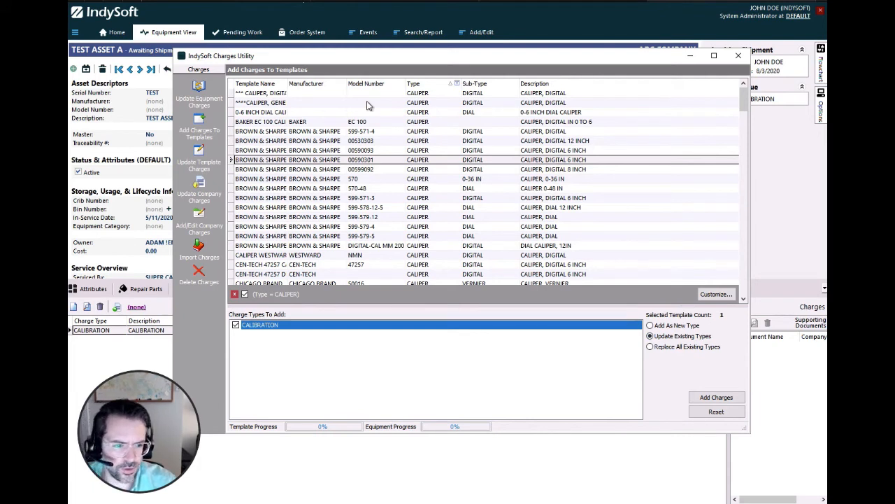
Switch to updating template charges, set the update method to Unit Charge by Percentage with a value of 3, and review the other methods
click(201, 163)
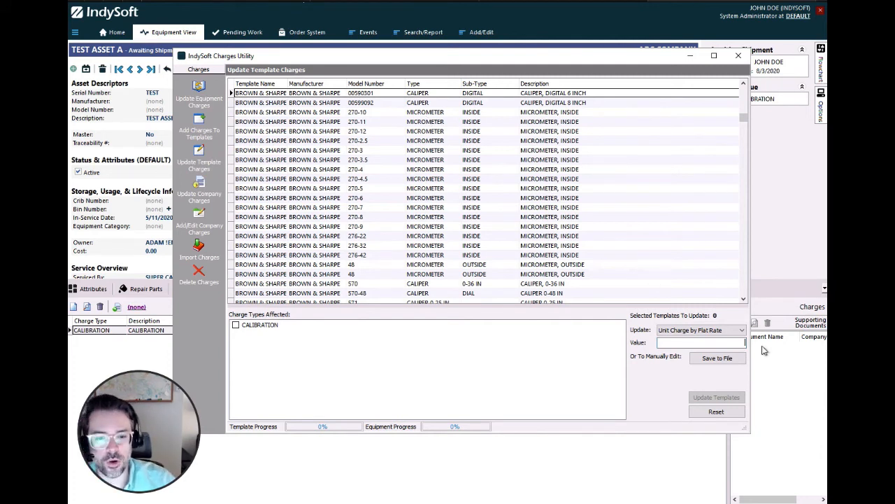
click(743, 331)
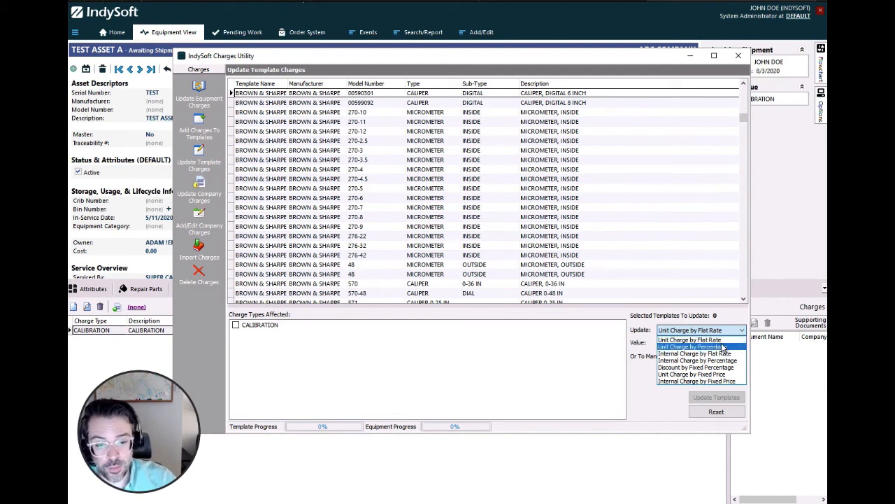
click(723, 347)
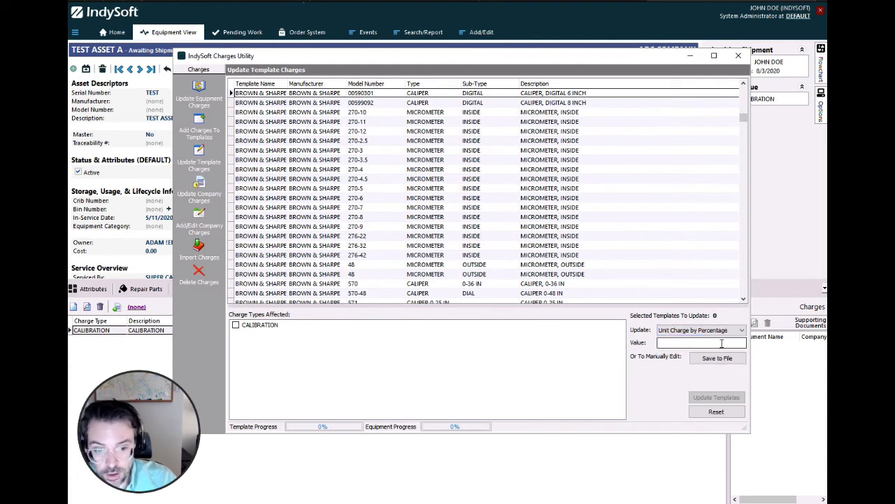
click(693, 343)
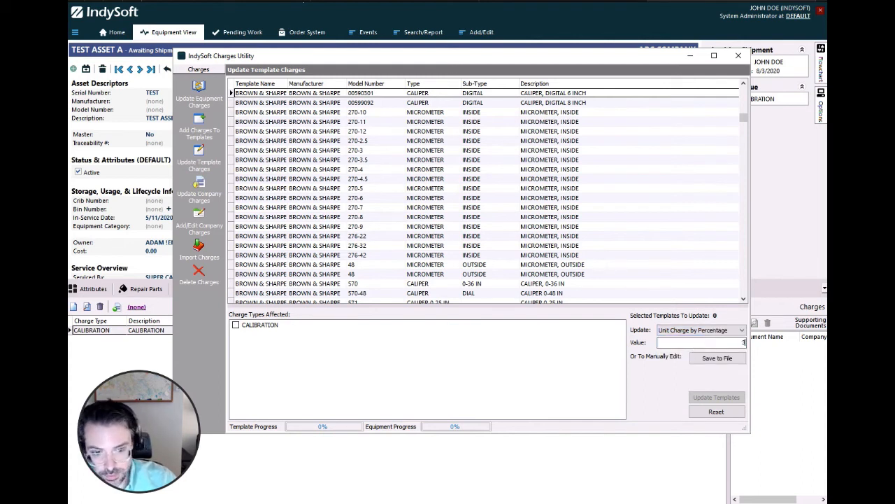
click(702, 335)
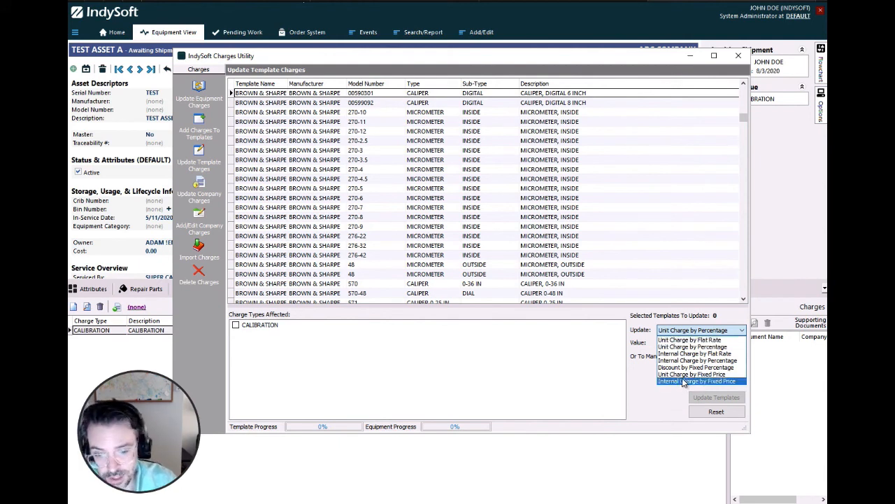
click(443, 343)
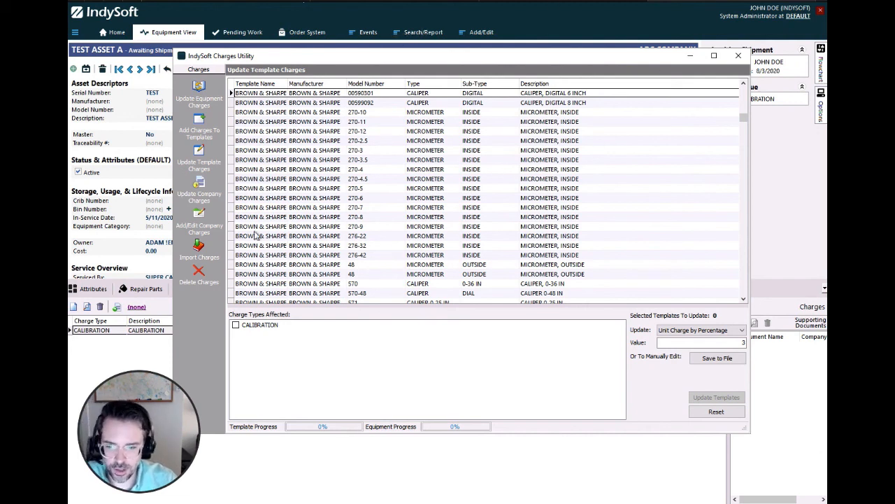
Switch to importing charges from a file
click(199, 249)
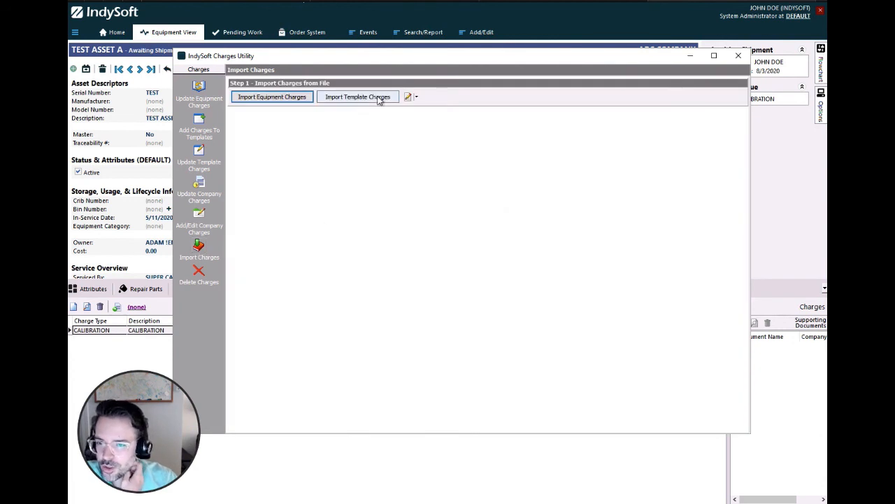